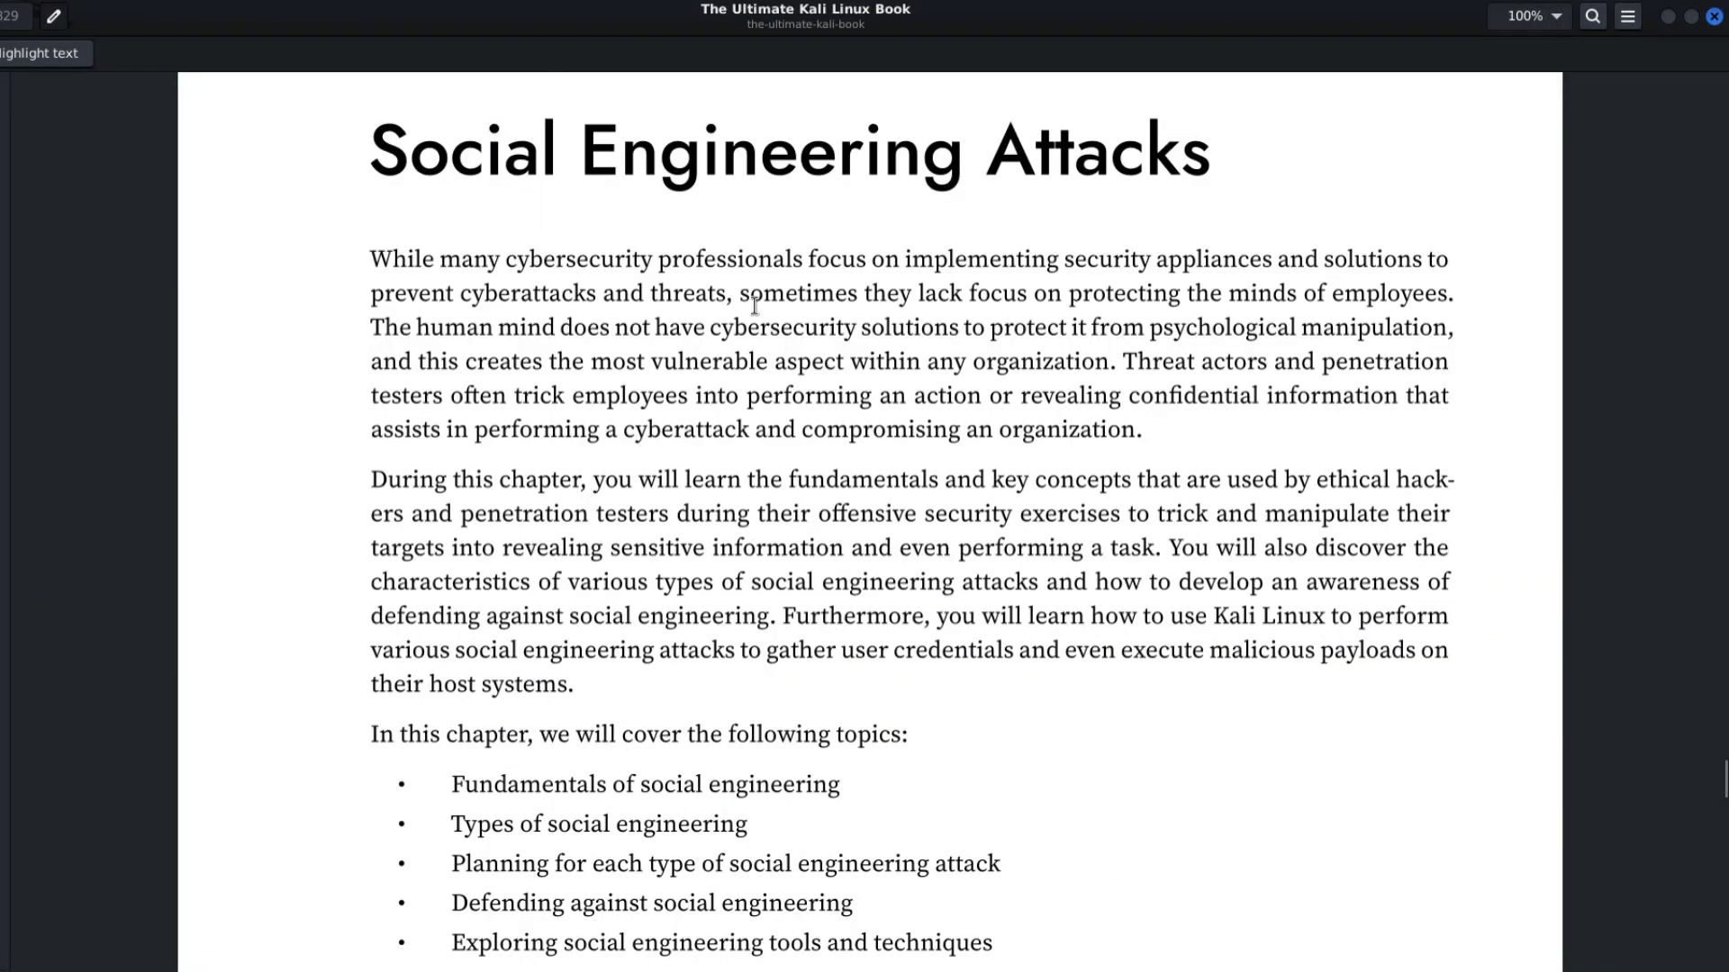
scroll(750, 309, "down", 5)
scroll(753, 309, "down", 5)
scroll(754, 309, "down", 5)
scroll(754, 307, "down", 5)
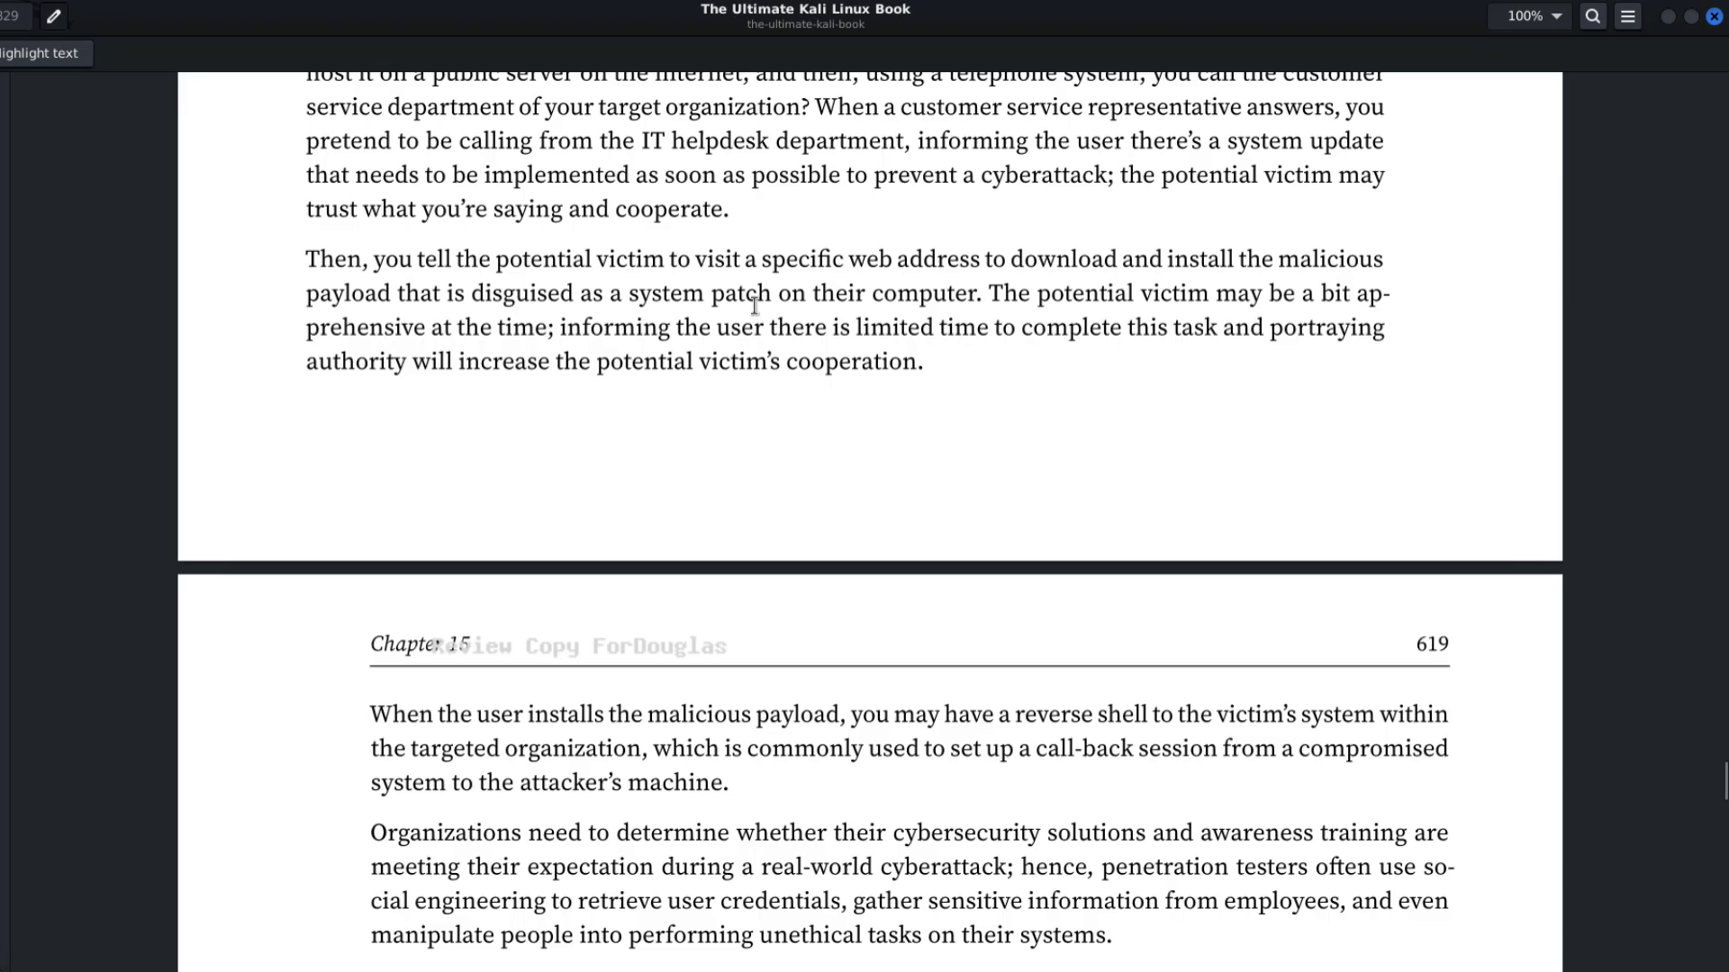
scroll(754, 307, "down", 2)
scroll(755, 307, "down", 2)
scroll(754, 307, "down", 5)
scroll(753, 306, "down", 5)
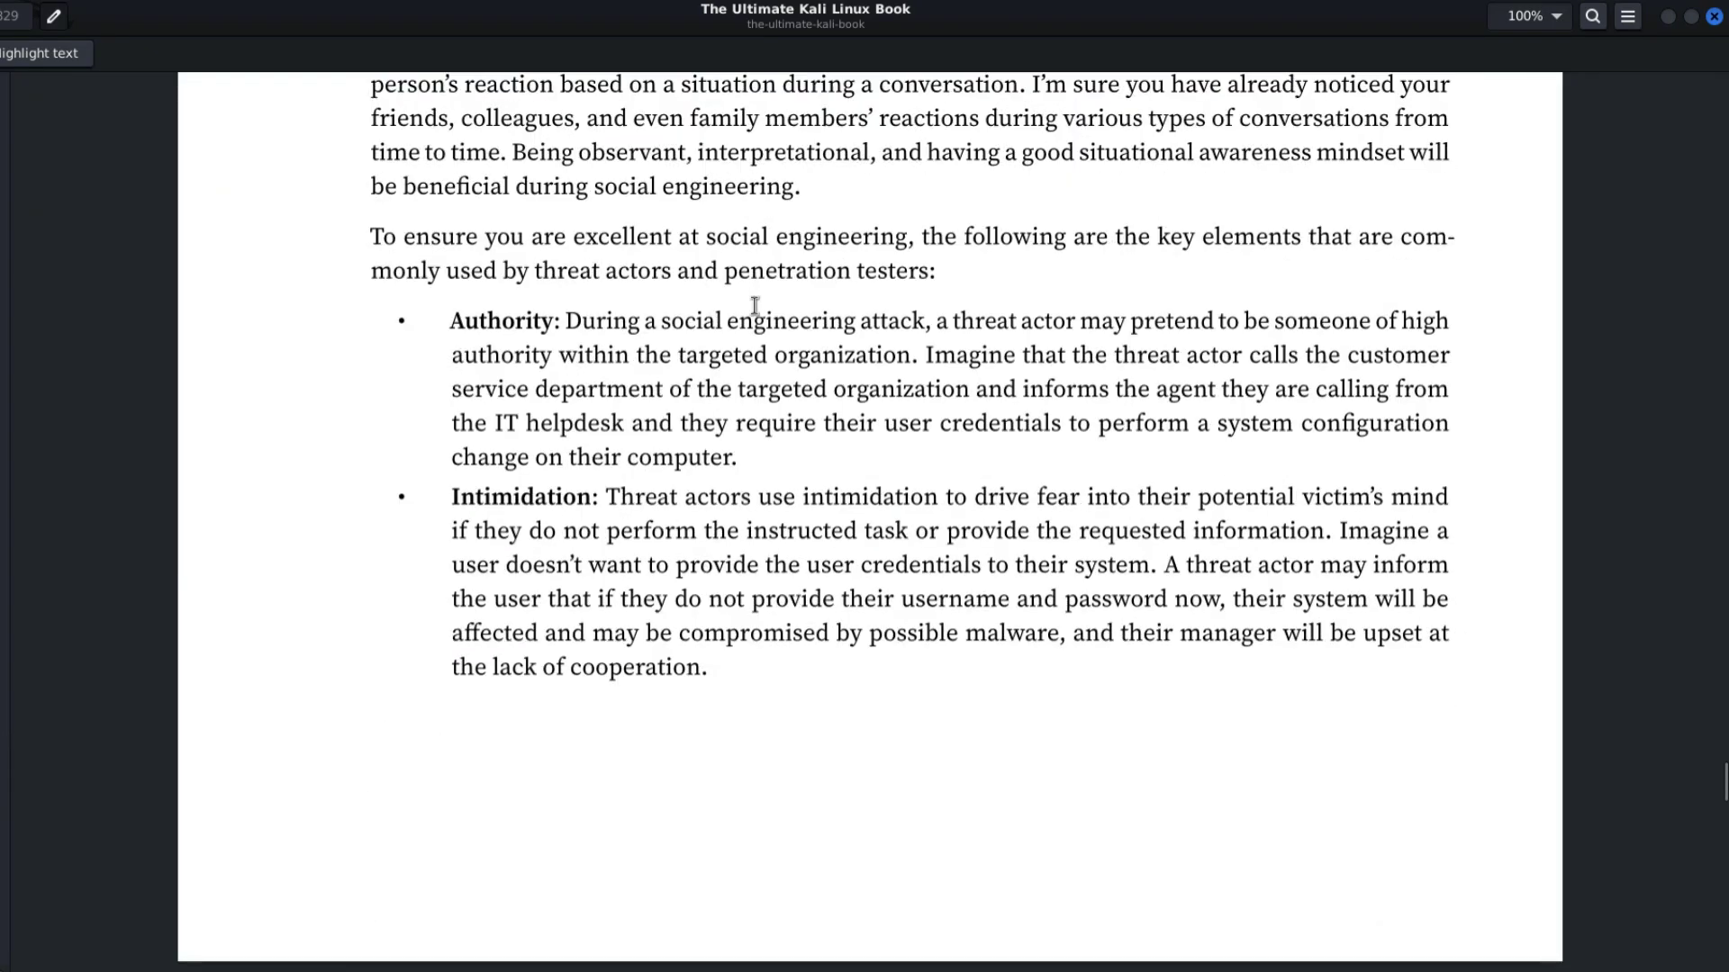
scroll(755, 307, "down", 5)
scroll(754, 307, "down", 5)
scroll(754, 307, "down", 5)
scroll(754, 307, "down", 5)
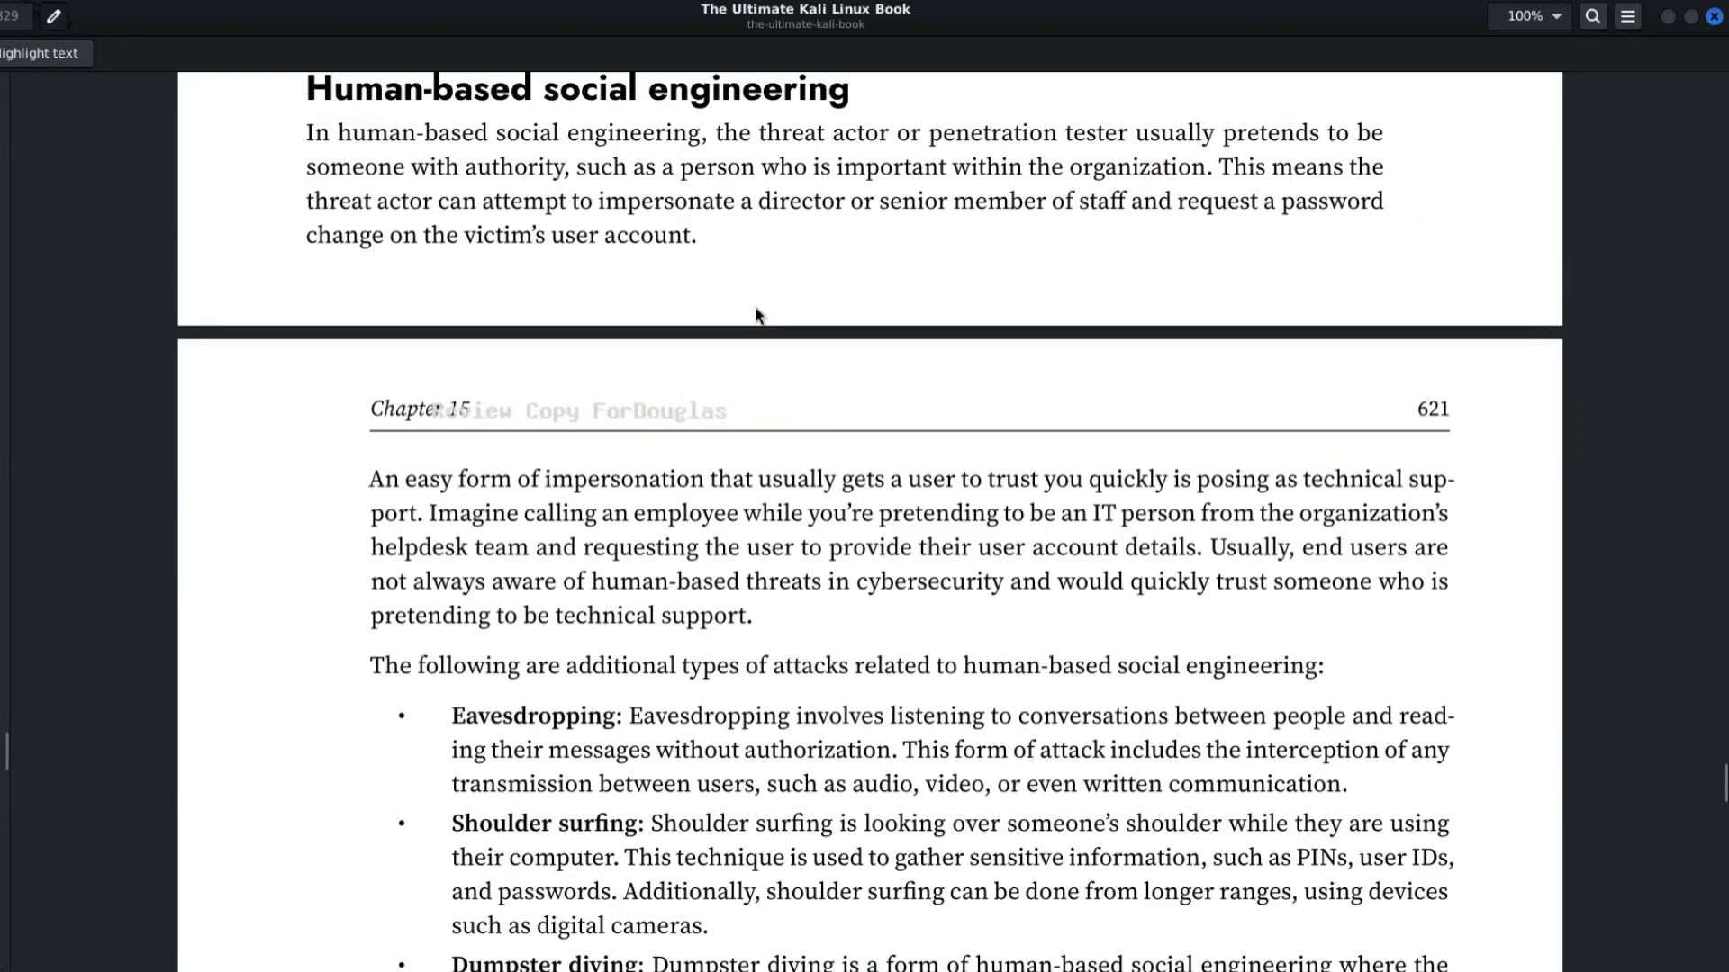